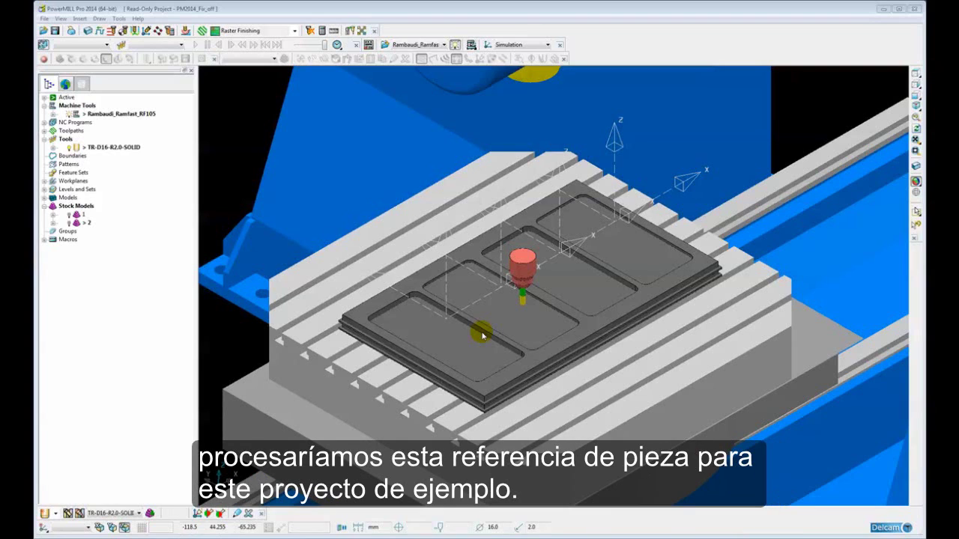
Step: Display levels 1, 2, 3 and 4 so all four part impressions are shown in the fixture
{"action": "middle_click_drag", "start_coordinate": [511, 280], "coordinate": [528, 262], "text": "shift"}
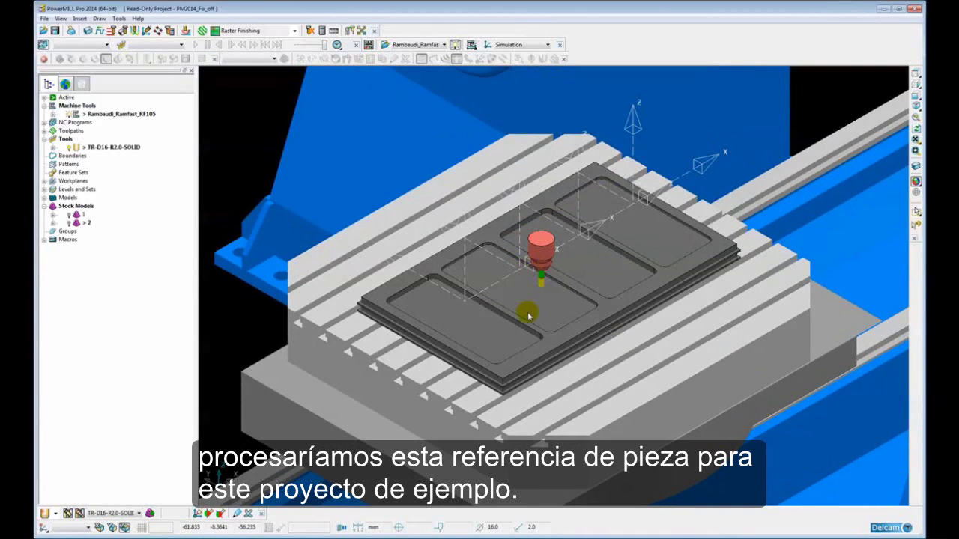
{"action": "scroll", "coordinate": [528, 318], "scroll_direction": "up", "scroll_amount": 2}
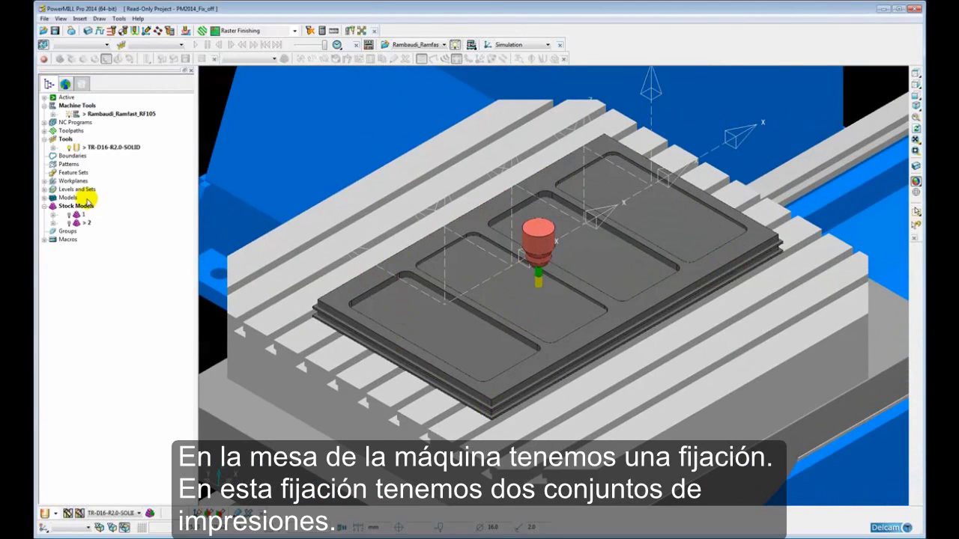
{"action": "left_click", "coordinate": [45, 189]}
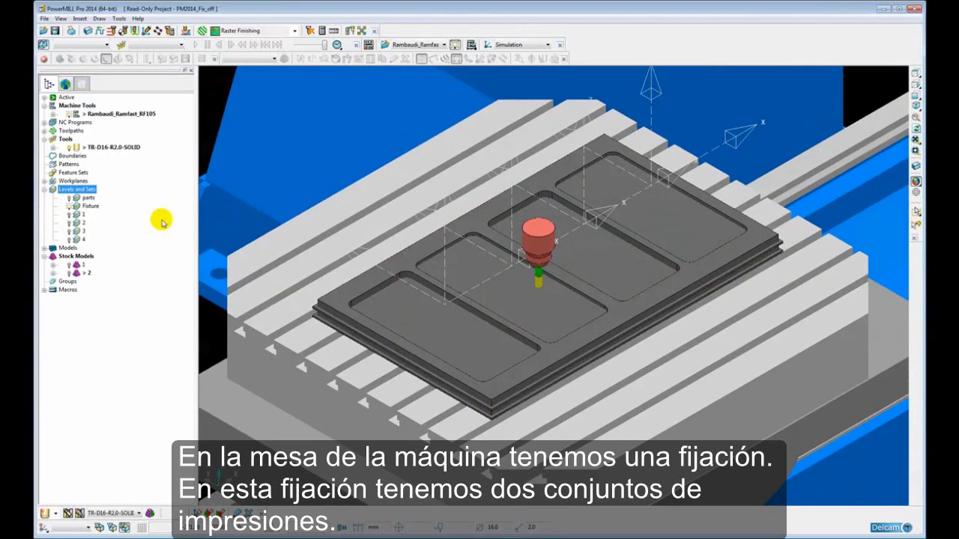
{"action": "left_click", "coordinate": [68, 215]}
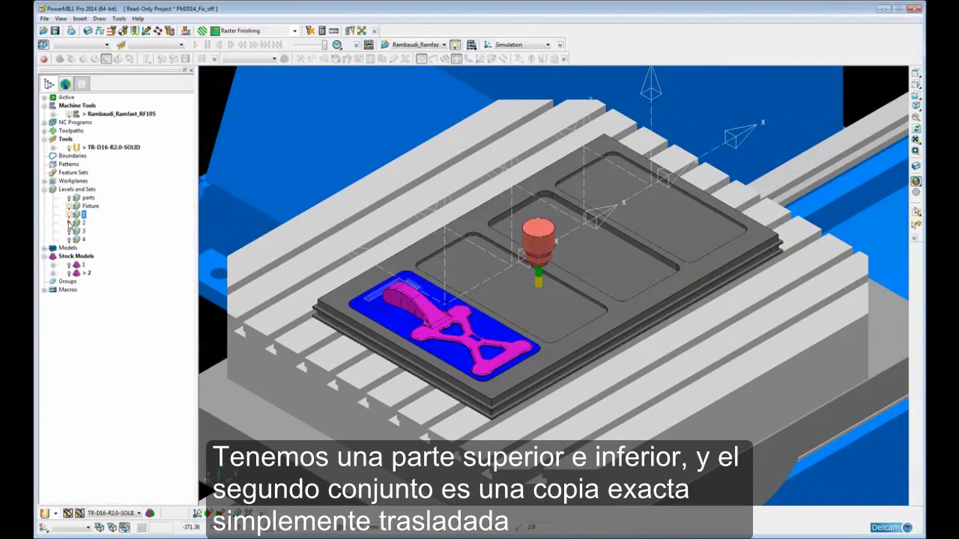
{"action": "left_click", "coordinate": [69, 223]}
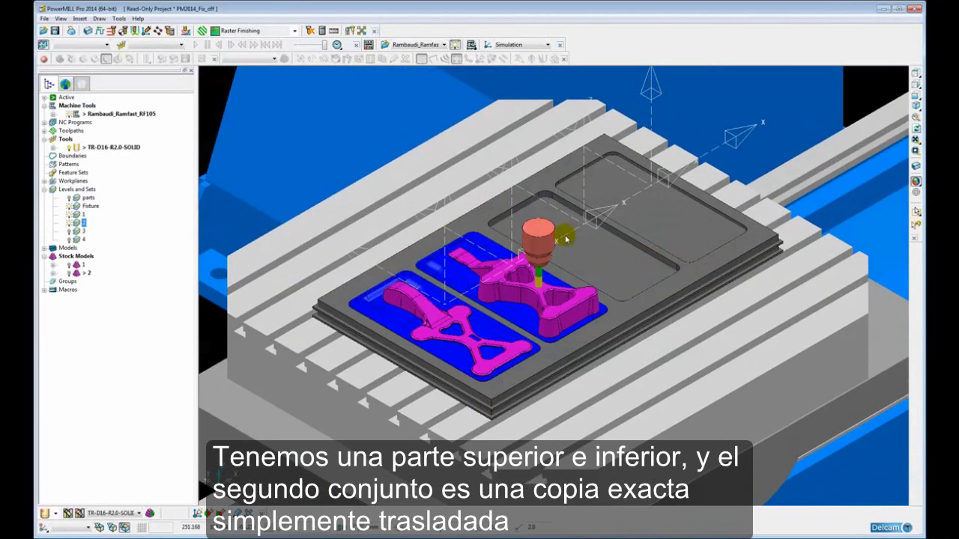
{"action": "left_click", "coordinate": [68, 230]}
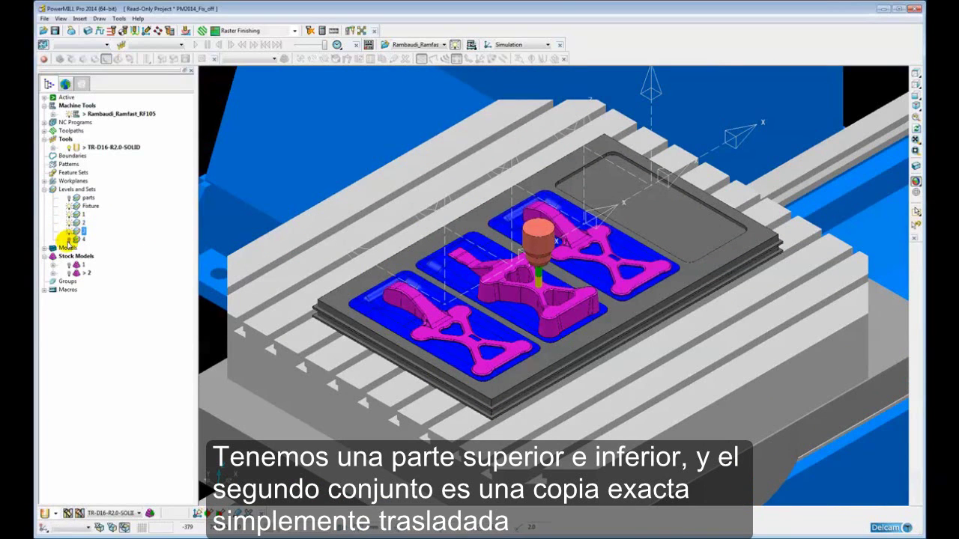
{"action": "left_click", "coordinate": [68, 239]}
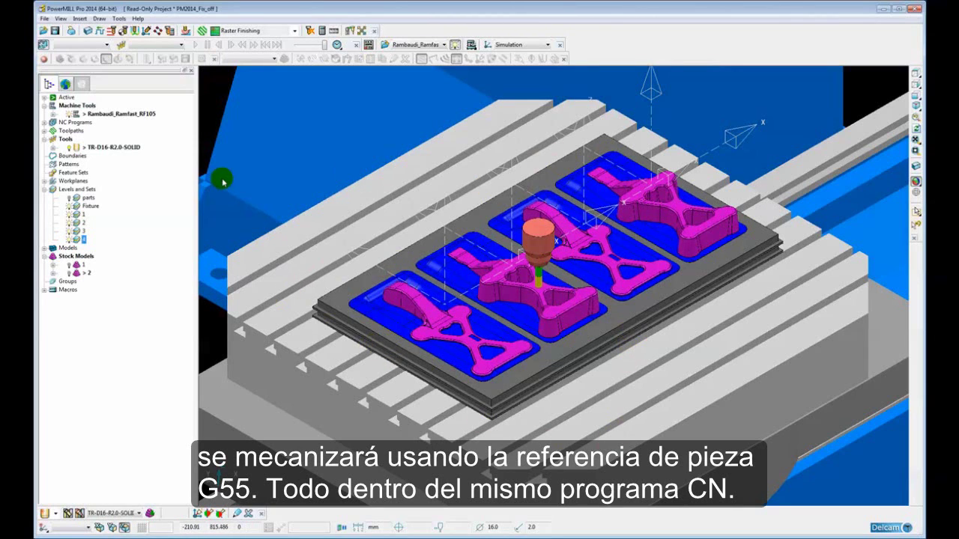
Step: Create a new NC program
{"action": "left_click", "coordinate": [47, 122]}
{"action": "right_click", "coordinate": [84, 125]}
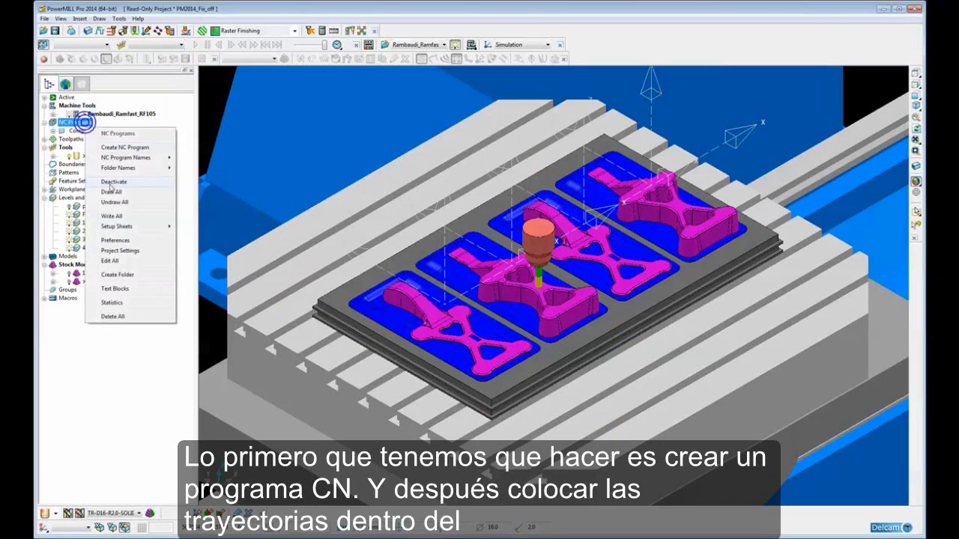
{"action": "left_click", "coordinate": [114, 147]}
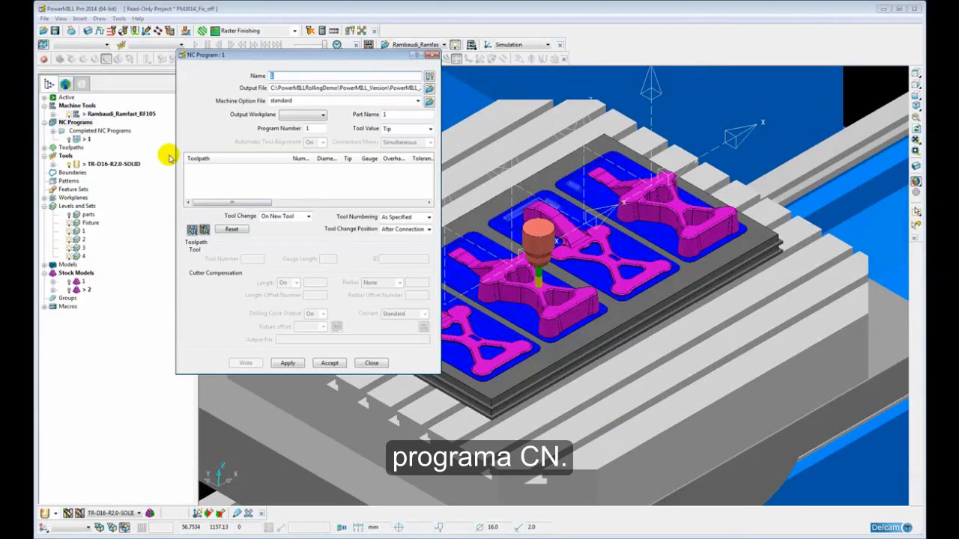
Step: Add the Rough Top toolpath from the Machine Top folder to NC program 1 and draw it on the model
{"action": "left_click", "coordinate": [53, 147]}
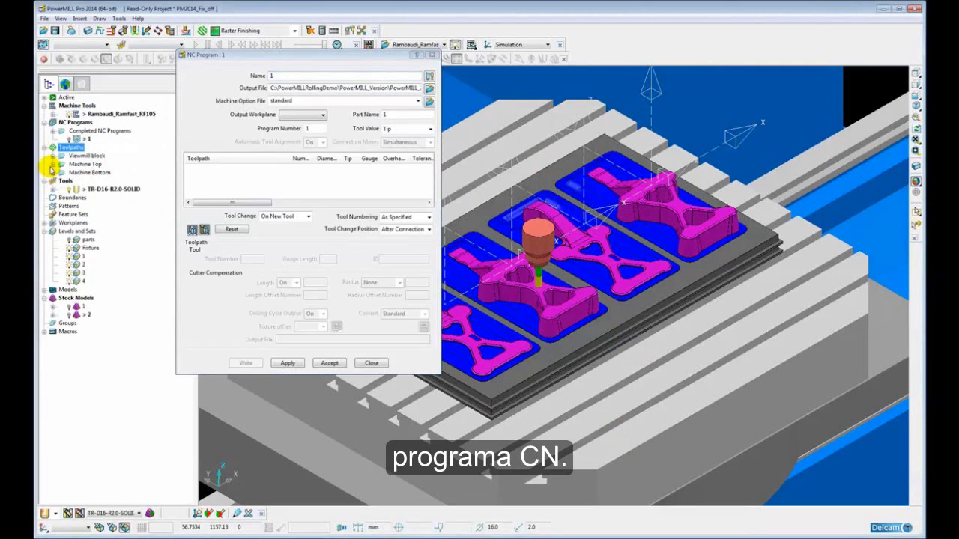
{"action": "left_click", "coordinate": [61, 165]}
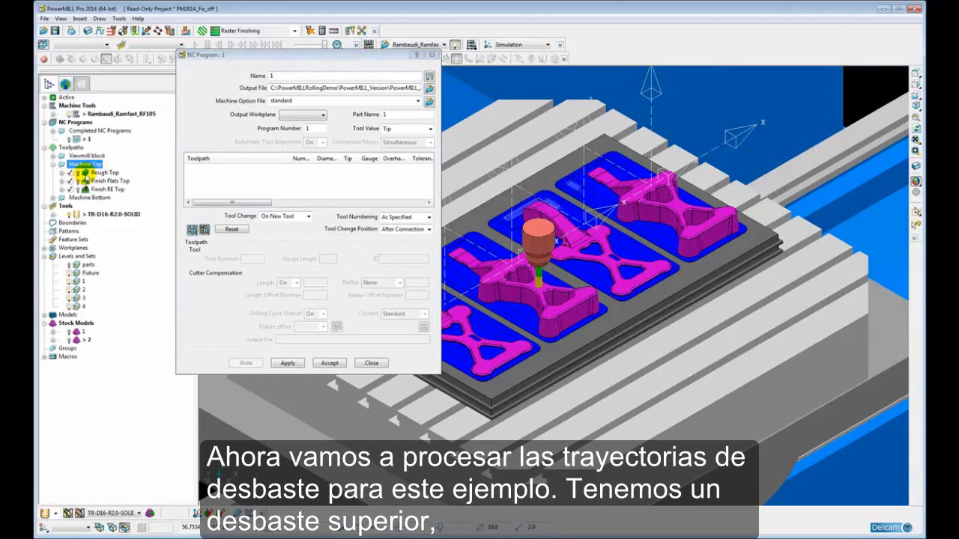
{"action": "left_click_drag", "start_coordinate": [85, 172], "coordinate": [85, 140]}
{"action": "left_click", "coordinate": [78, 173]}
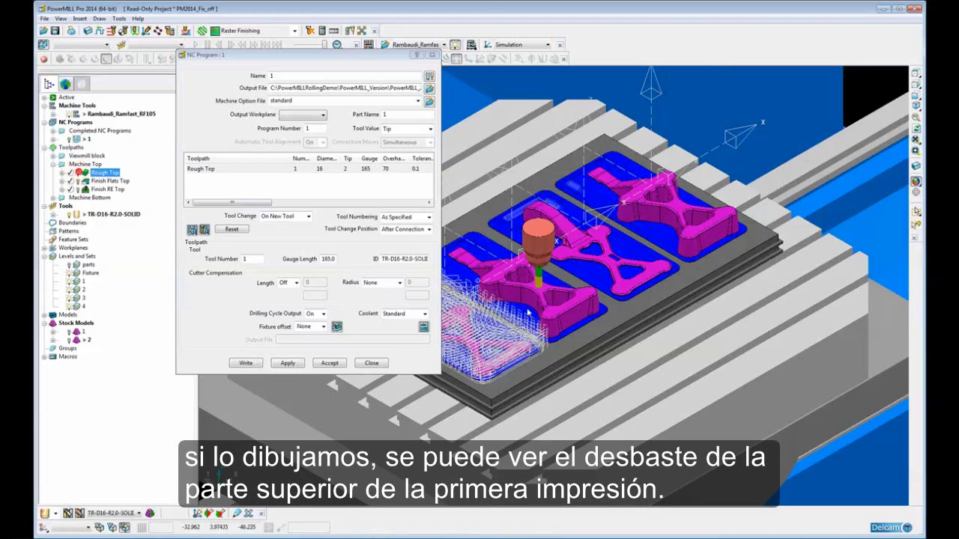
{"action": "scroll", "coordinate": [528, 314], "scroll_direction": "up", "scroll_amount": 5}
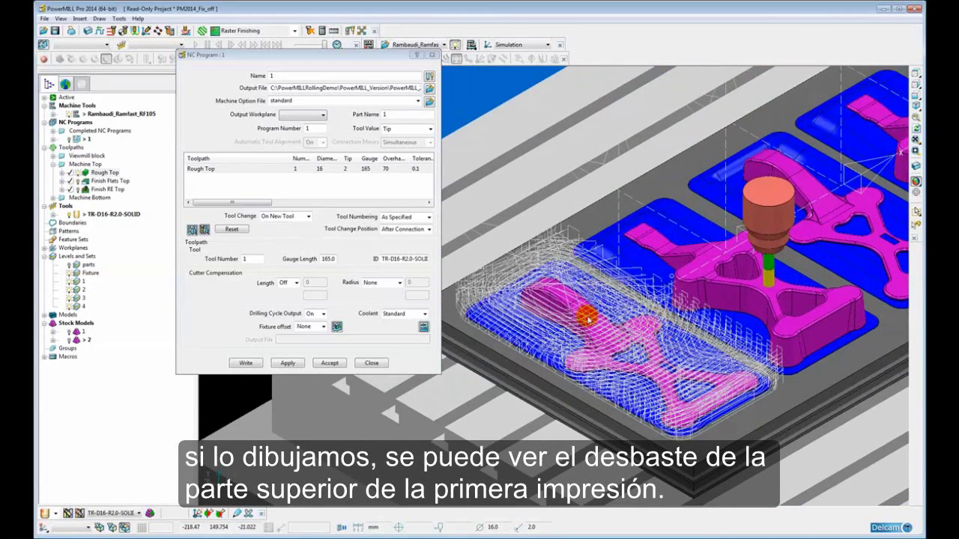
{"action": "scroll", "coordinate": [713, 376], "scroll_direction": "down", "scroll_amount": 2}
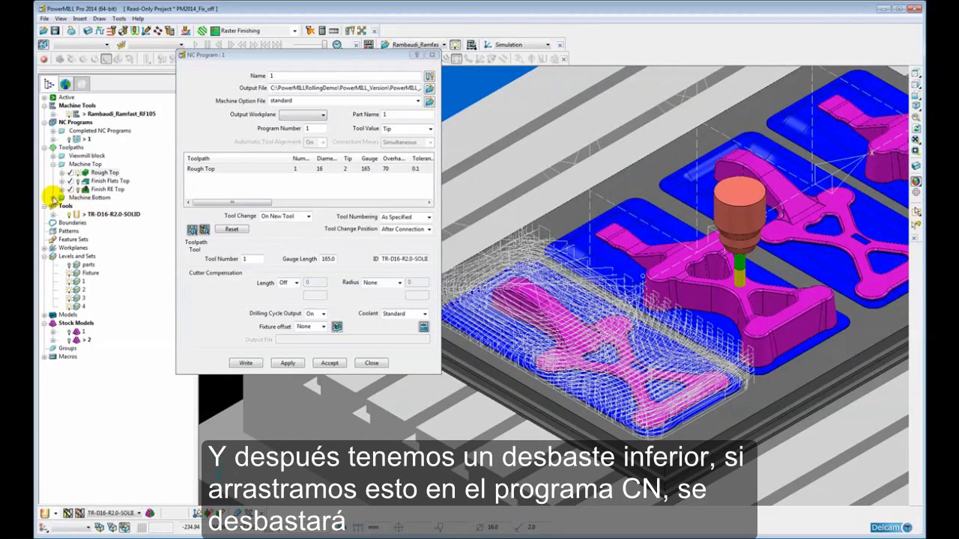
Step: Draw the Rough Bottom toolpath from the Machine Bottom folder and add it to NC program 1
{"action": "left_click", "coordinate": [52, 197]}
{"action": "left_click", "coordinate": [78, 206]}
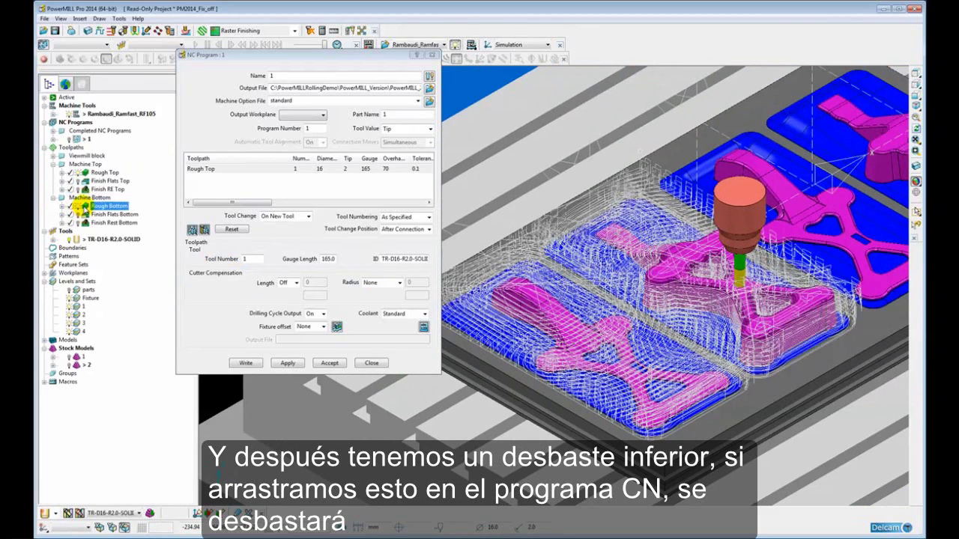
{"action": "left_click_drag", "start_coordinate": [82, 208], "coordinate": [84, 140]}
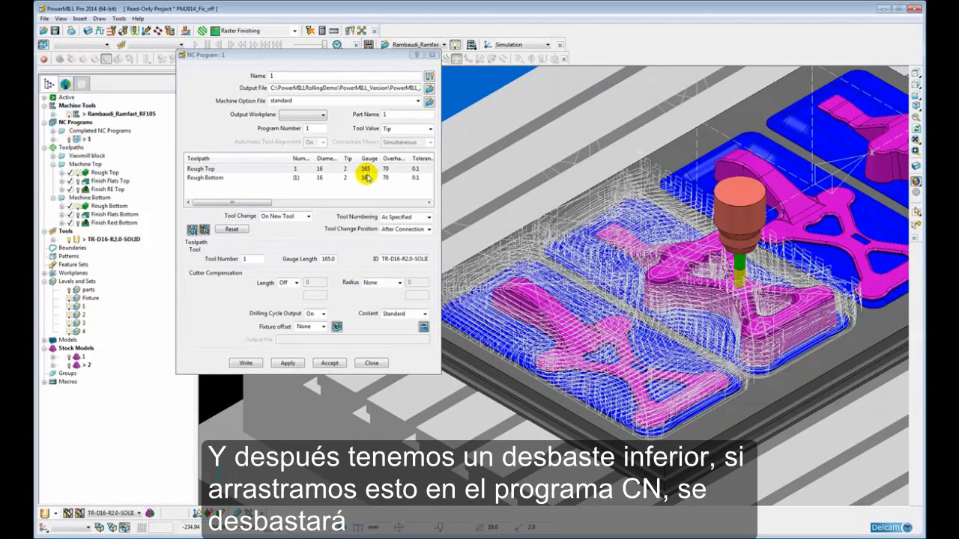
{"action": "left_click", "coordinate": [670, 294]}
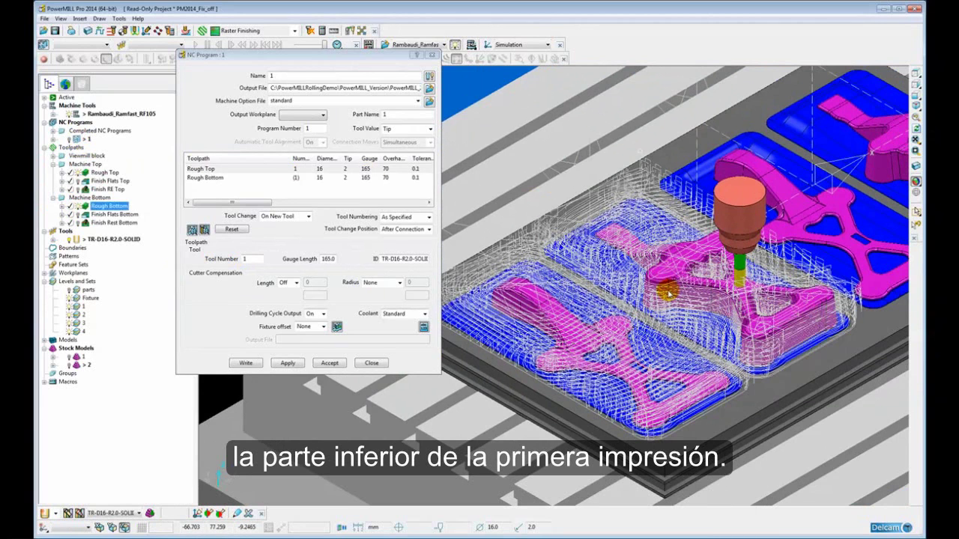
{"action": "scroll", "coordinate": [669, 292], "scroll_direction": "down", "scroll_amount": 2}
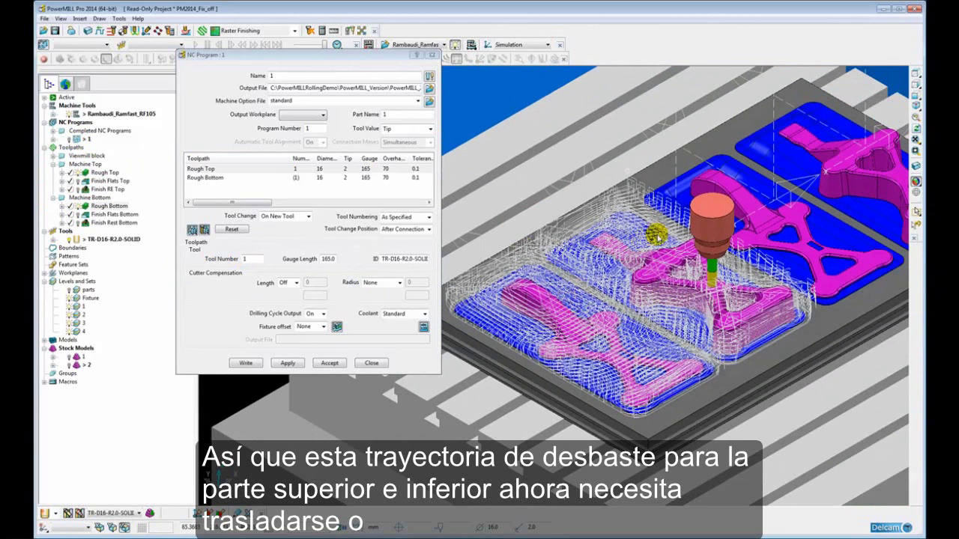
{"action": "middle_click_drag", "start_coordinate": [649, 275], "coordinate": [620, 295], "text": "shift"}
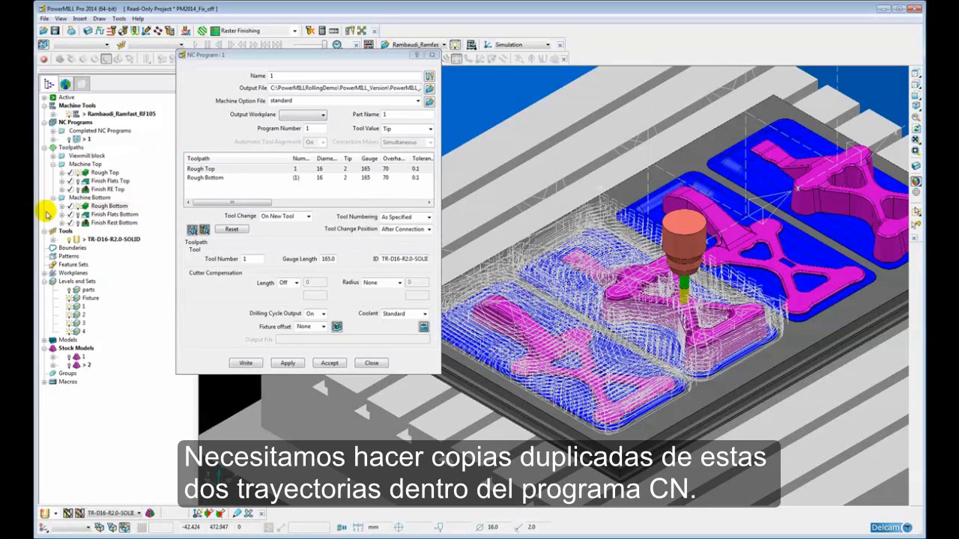
Step: Add second copies of the Rough Top and Rough Bottom toolpaths to NC program 1, in that order
{"action": "left_click_drag", "start_coordinate": [102, 207], "coordinate": [88, 140]}
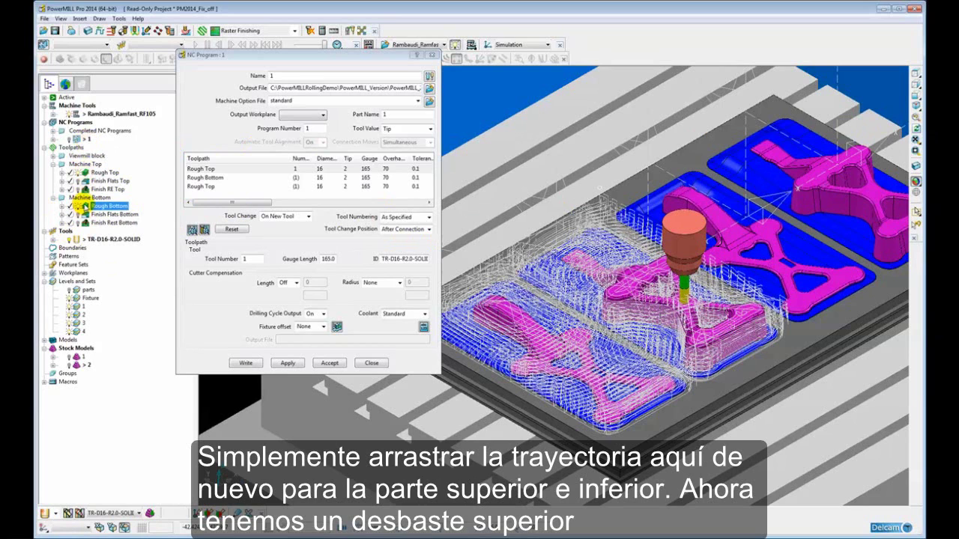
{"action": "left_click_drag", "start_coordinate": [80, 206], "coordinate": [88, 141]}
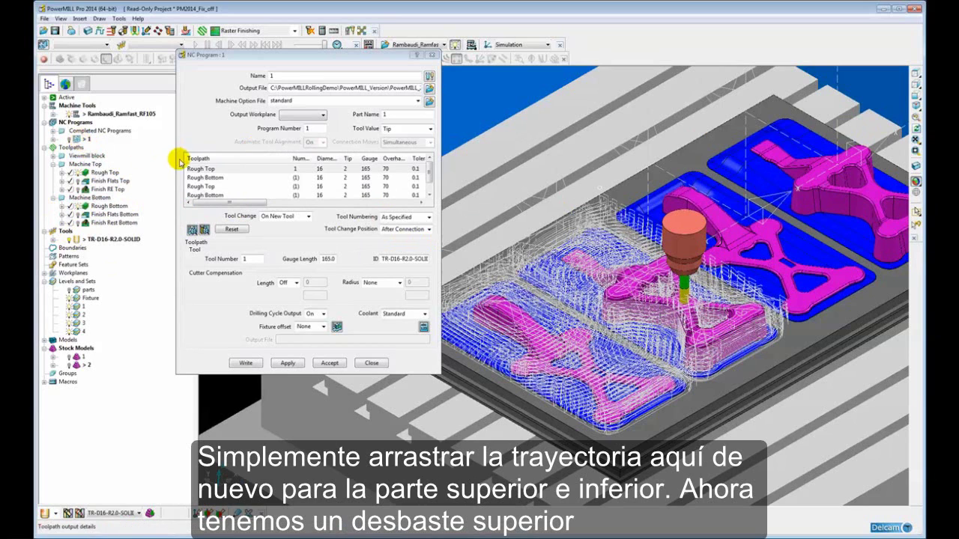
{"action": "left_click", "coordinate": [206, 187]}
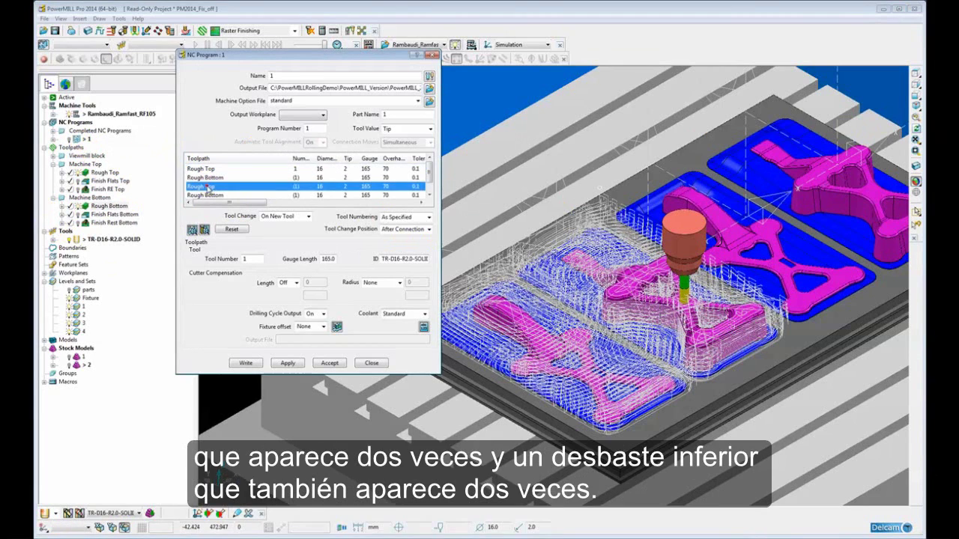
{"action": "left_click", "coordinate": [208, 178]}
{"action": "left_click", "coordinate": [206, 194]}
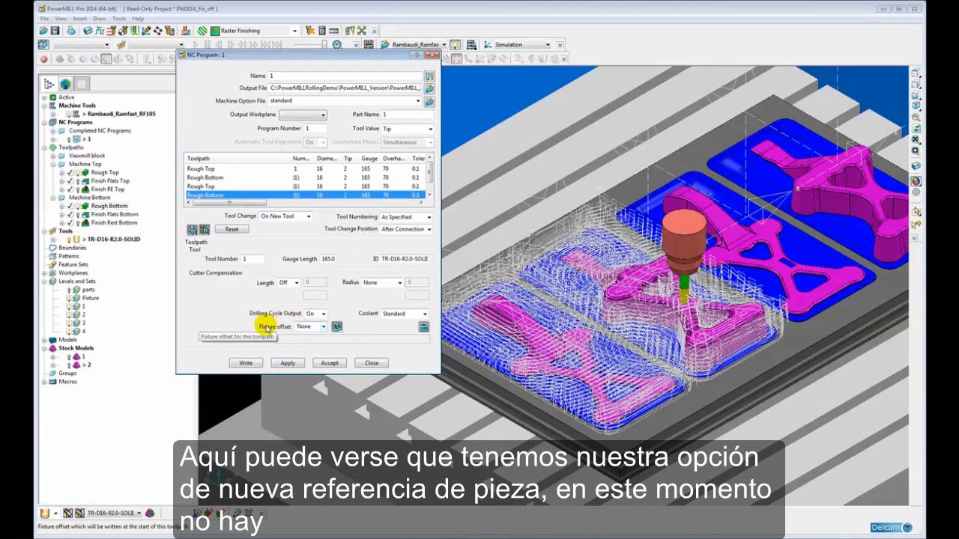
Step: Create two fixture offsets named G54 and G55 for the NC program
{"action": "left_click", "coordinate": [322, 327]}
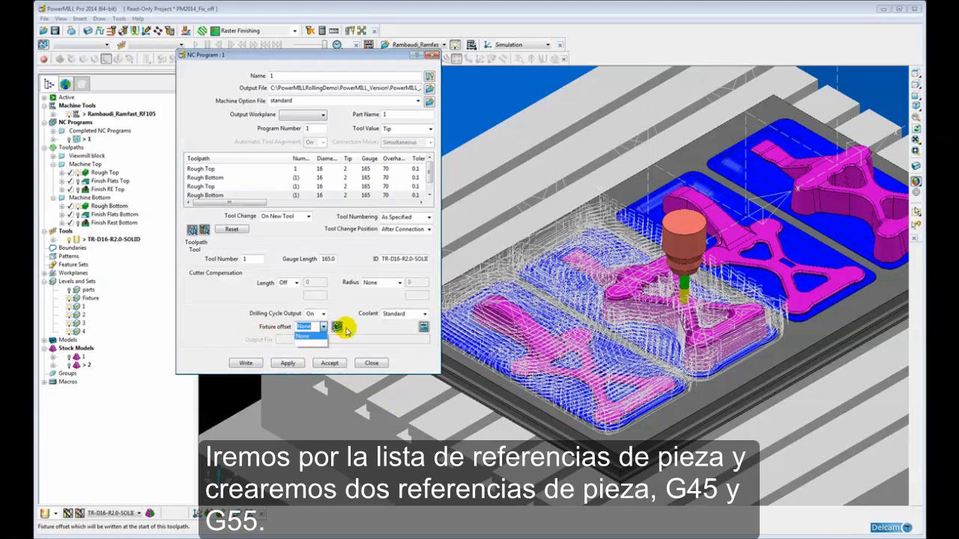
{"action": "left_click", "coordinate": [337, 327]}
{"action": "left_click", "coordinate": [337, 327]}
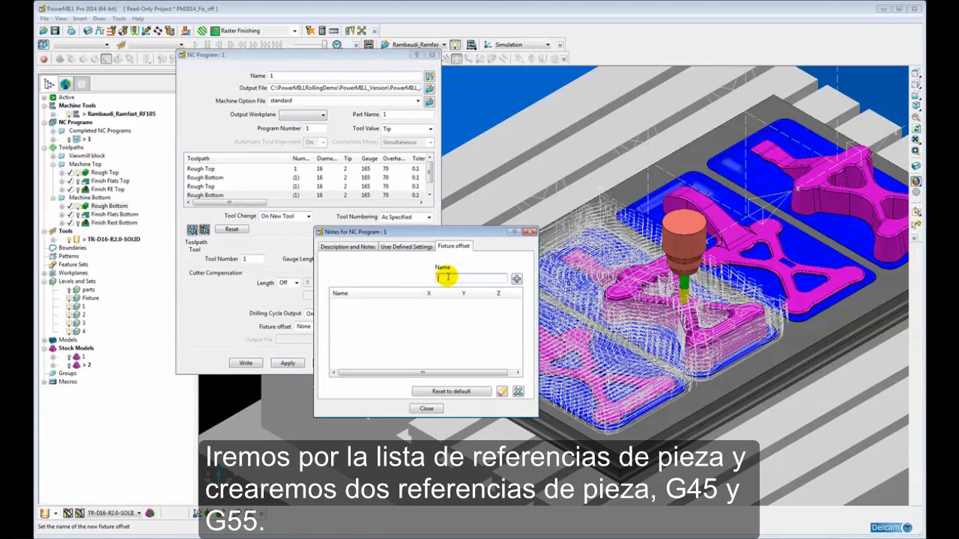
{"action": "type", "text": "G54"}
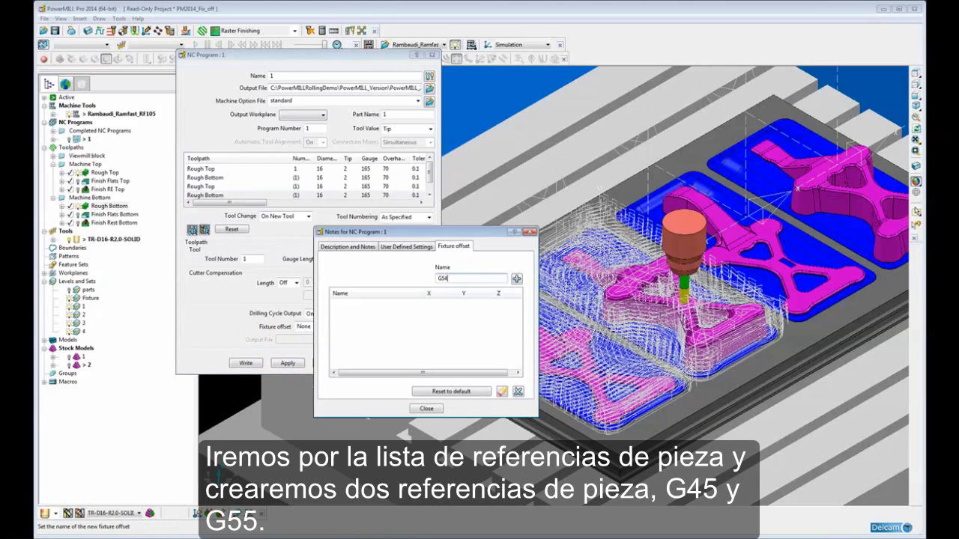
{"action": "left_click", "coordinate": [517, 279]}
{"action": "left_click", "coordinate": [448, 281]}
{"action": "type", "text": "G"}
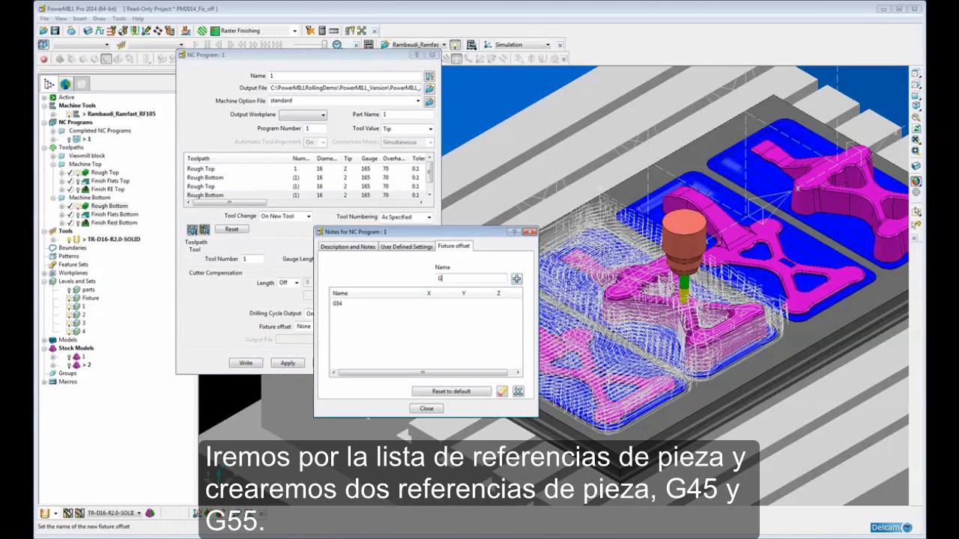
{"action": "type", "text": "55"}
{"action": "left_click", "coordinate": [517, 279]}
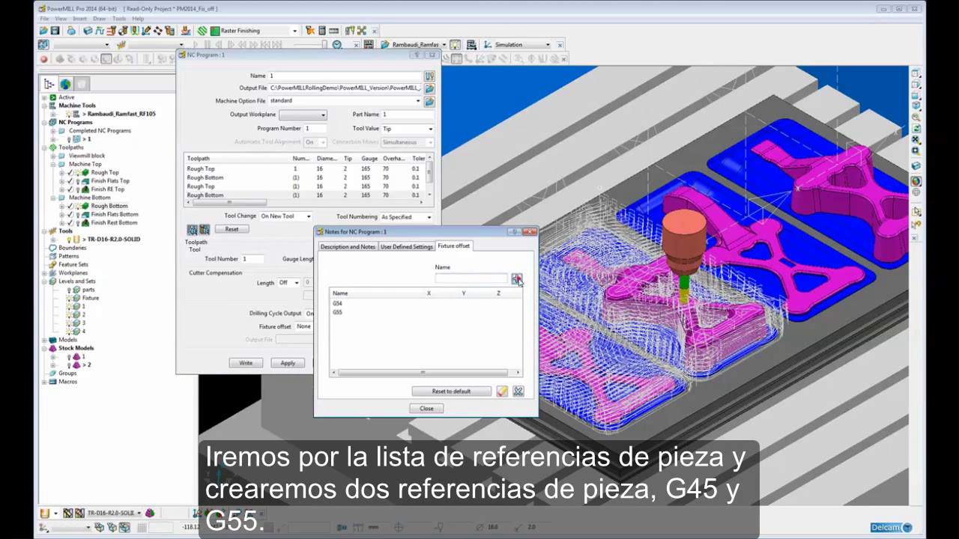
Step: Set the X and Y values of fixture offsets G54 and G55 to 0 and close the offset list
{"action": "left_click", "coordinate": [443, 303]}
{"action": "left_click", "coordinate": [438, 303]}
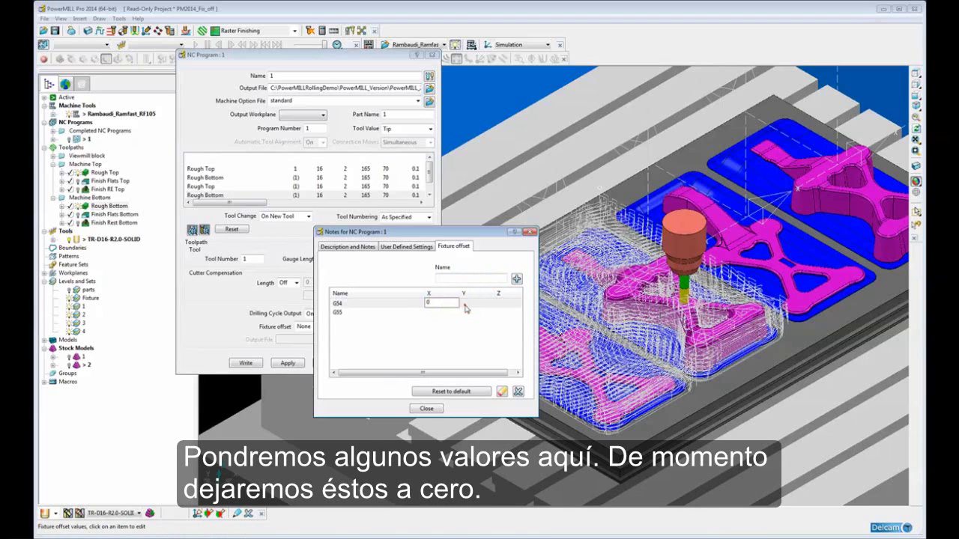
{"action": "left_click", "coordinate": [464, 302]}
{"action": "left_click", "coordinate": [428, 313]}
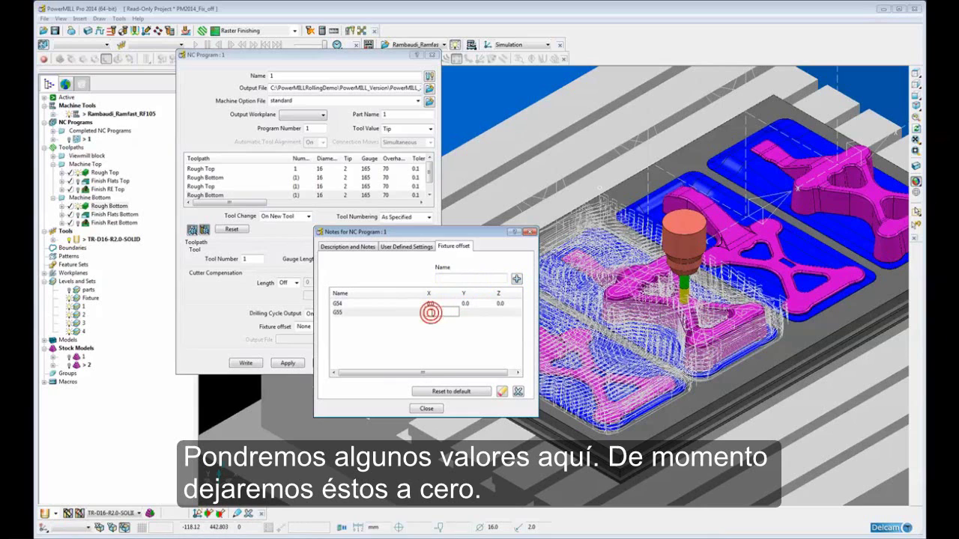
{"action": "left_click", "coordinate": [467, 311]}
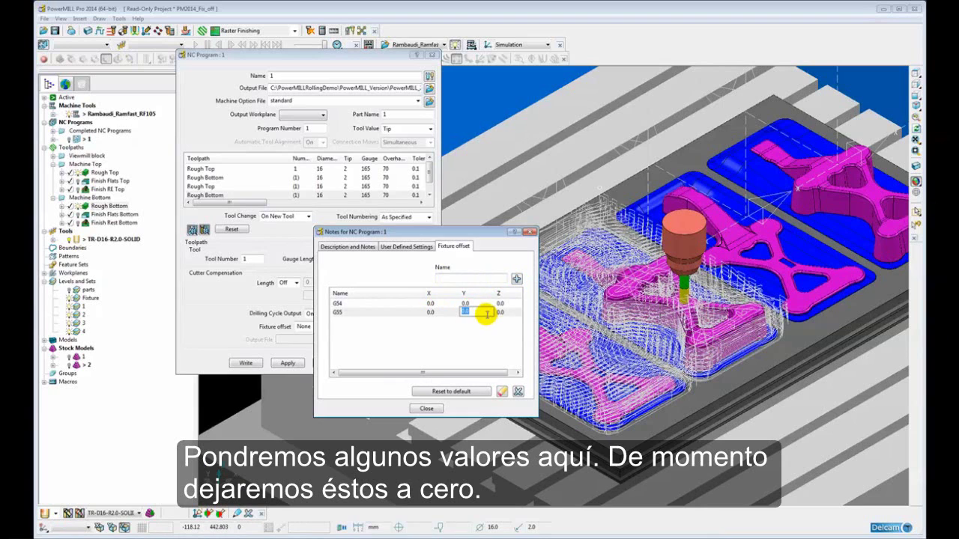
{"action": "left_click", "coordinate": [426, 410]}
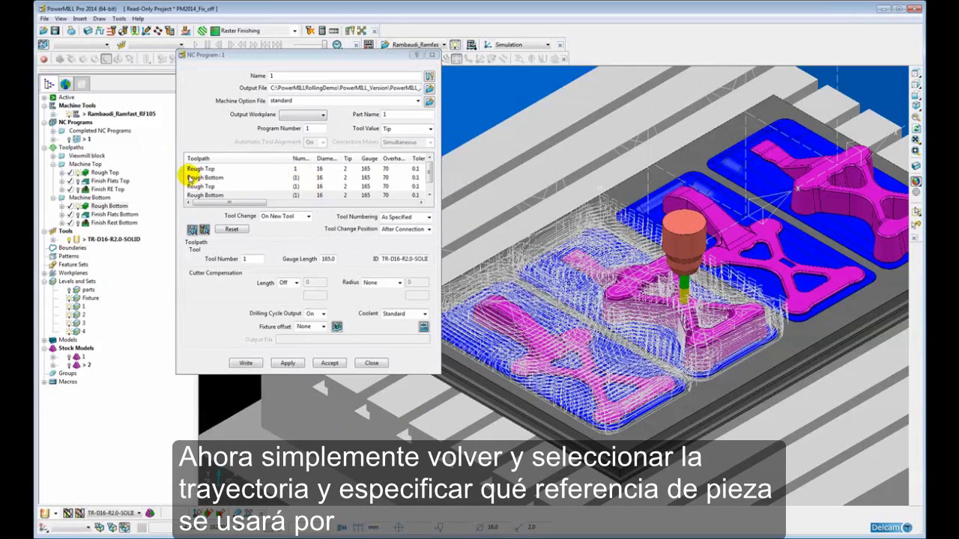
Step: Assign fixture offset G54 to the first Rough Top toolpath in the NC program
{"action": "left_click", "coordinate": [192, 170]}
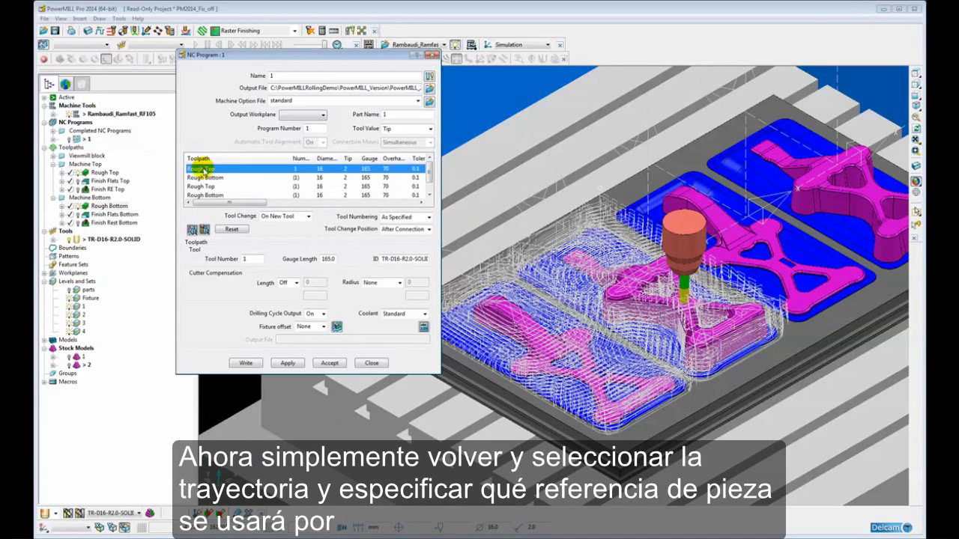
{"action": "left_click", "coordinate": [323, 327]}
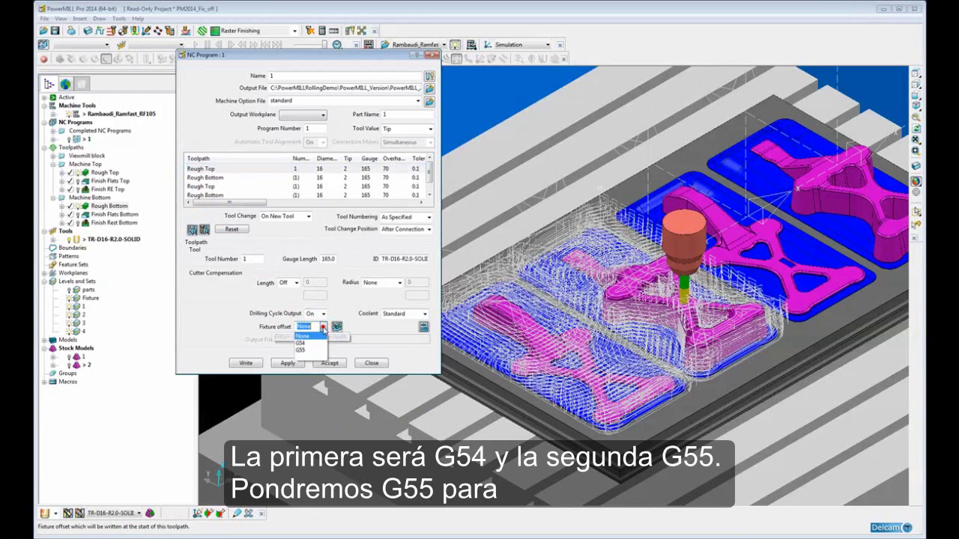
{"action": "left_click", "coordinate": [302, 350]}
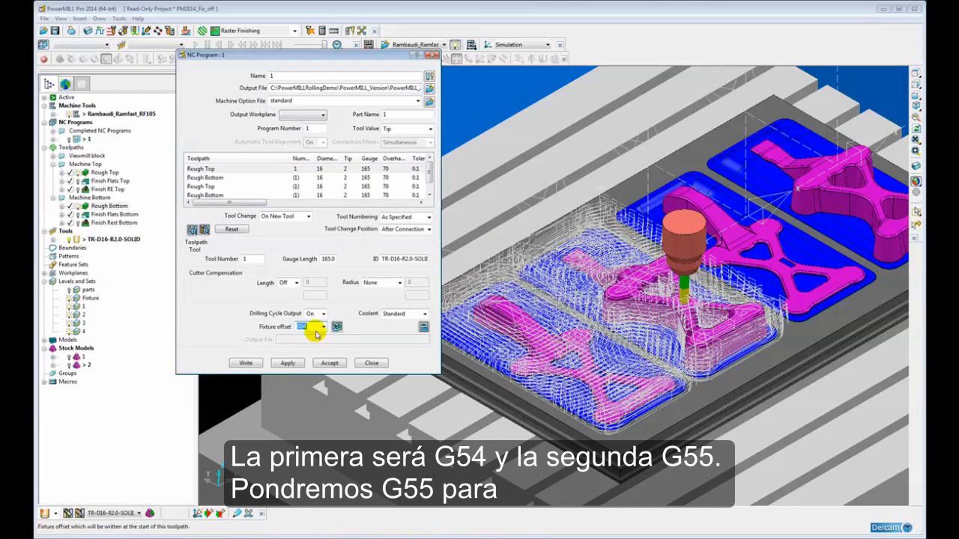
Step: Assign fixture offset G54 to the first Rough Bottom toolpath in the NC program
{"action": "left_click", "coordinate": [214, 178]}
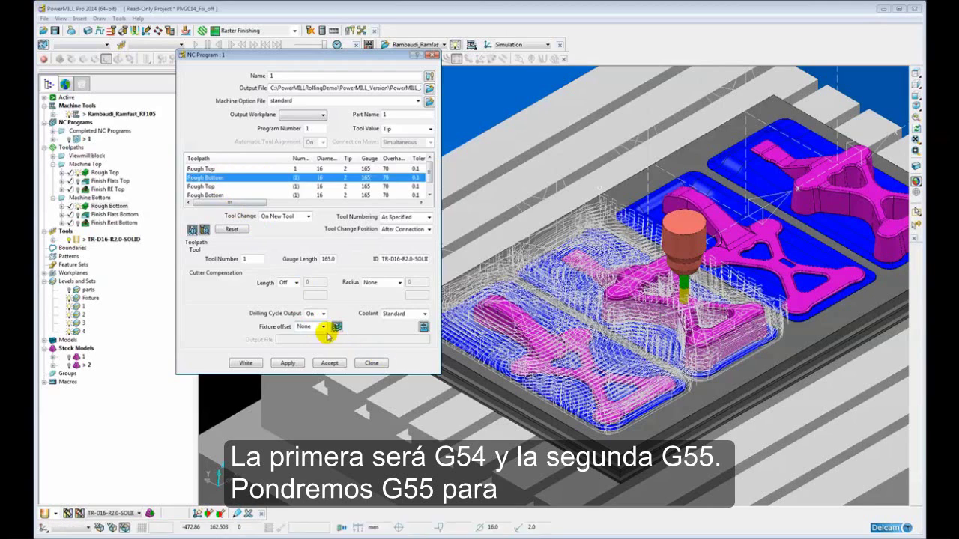
{"action": "left_click", "coordinate": [324, 327]}
{"action": "left_click", "coordinate": [314, 344]}
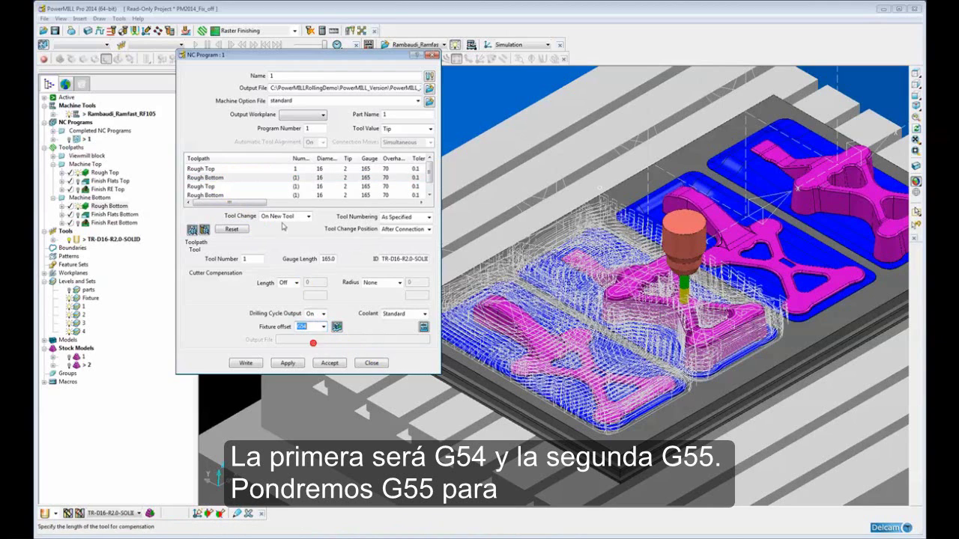
Step: Assign fixture offset G54 to the second Rough Top toolpath in the NC program
{"action": "left_click", "coordinate": [218, 187]}
{"action": "left_click", "coordinate": [322, 328]}
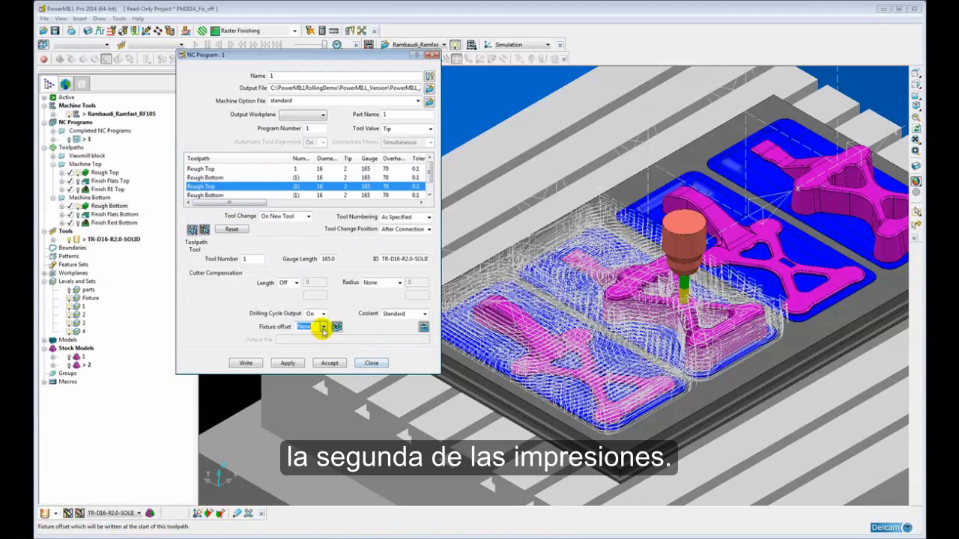
{"action": "left_click", "coordinate": [315, 346]}
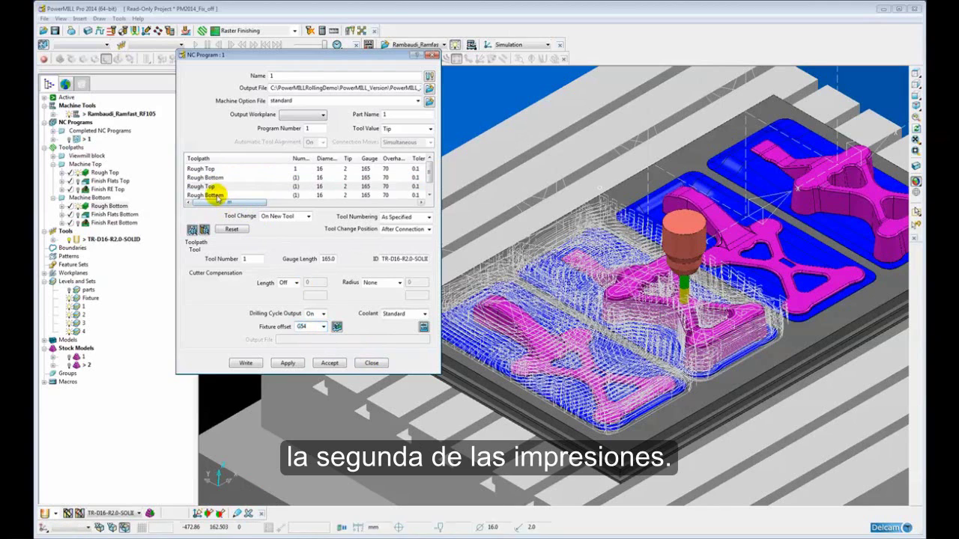
Step: Assign fixture offset G55 to the second Rough Bottom toolpath and bring the toolpath list's FixtureOffset column into view
{"action": "left_click", "coordinate": [215, 194]}
{"action": "left_click", "coordinate": [323, 328]}
{"action": "left_click", "coordinate": [309, 350]}
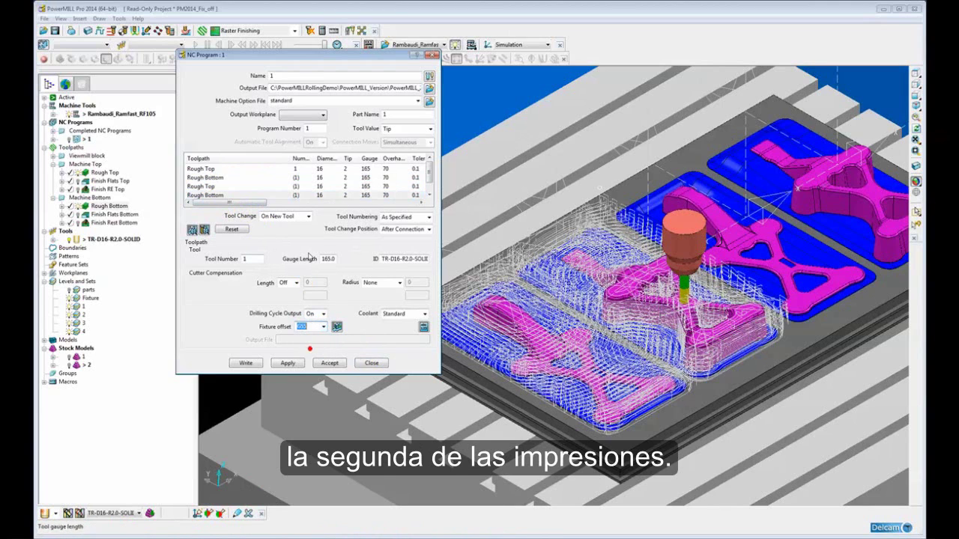
{"action": "left_click_drag", "start_coordinate": [221, 203], "coordinate": [329, 203]}
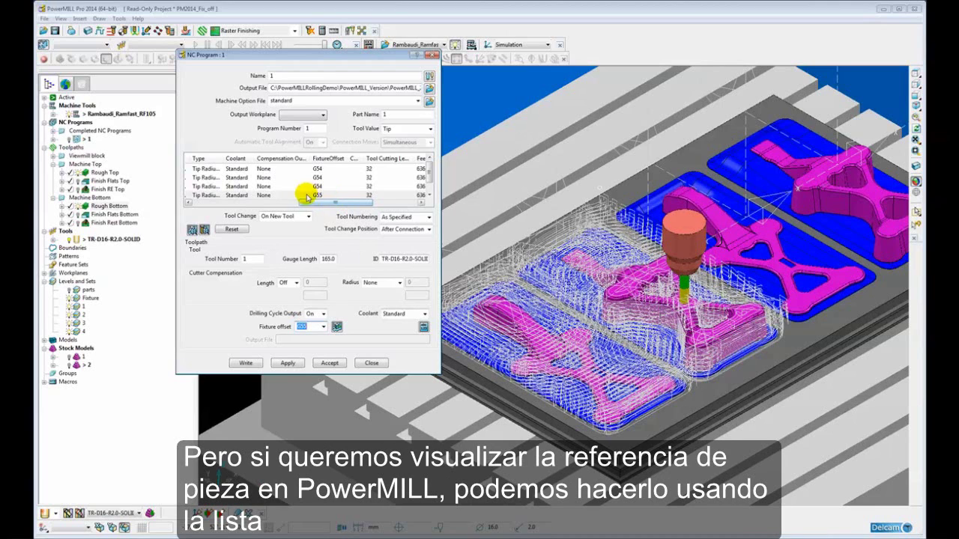
Step: Set the X value of fixture offset G55 to 452 in the offset list and draw NC program 1 in the model view
{"action": "left_click", "coordinate": [337, 327]}
{"action": "left_click_drag", "start_coordinate": [407, 235], "coordinate": [329, 181]}
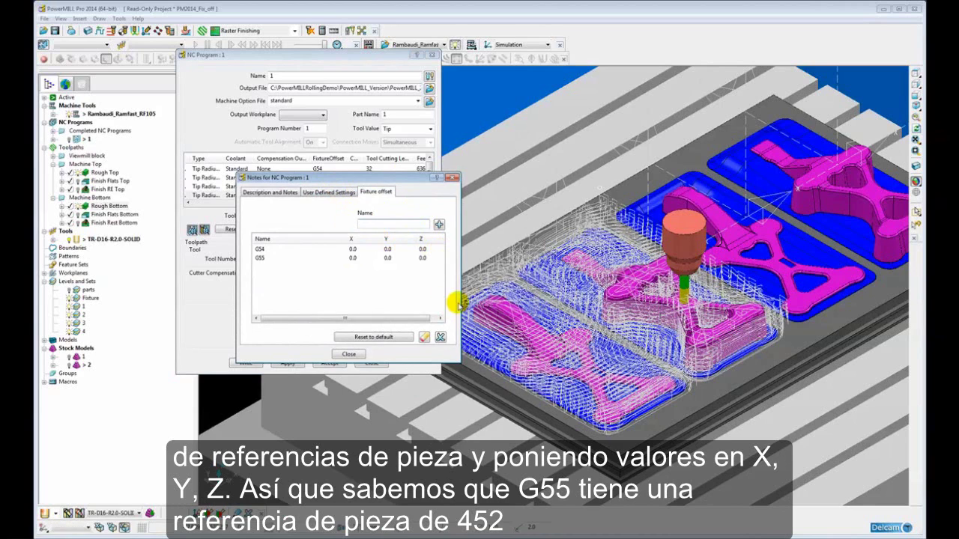
{"action": "left_click", "coordinate": [352, 258]}
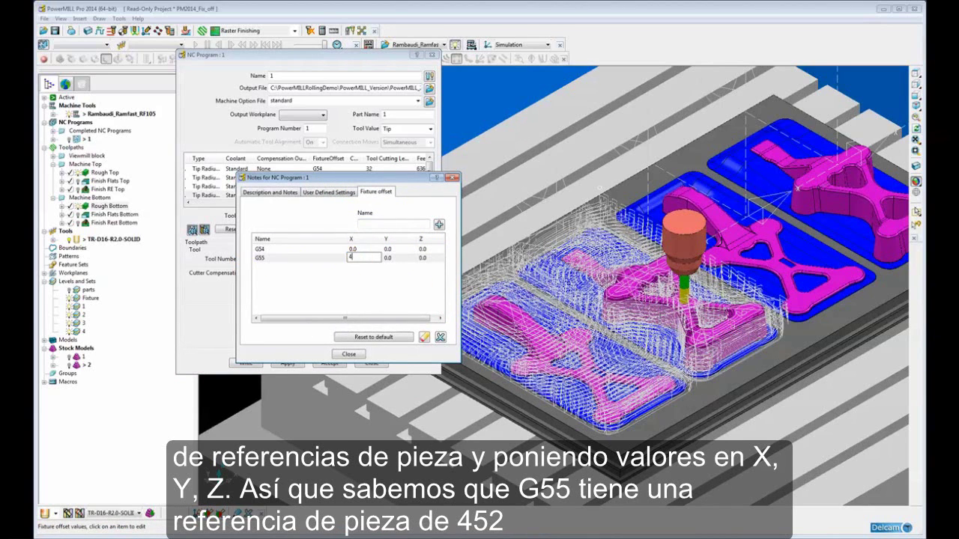
{"action": "type", "text": "452"}
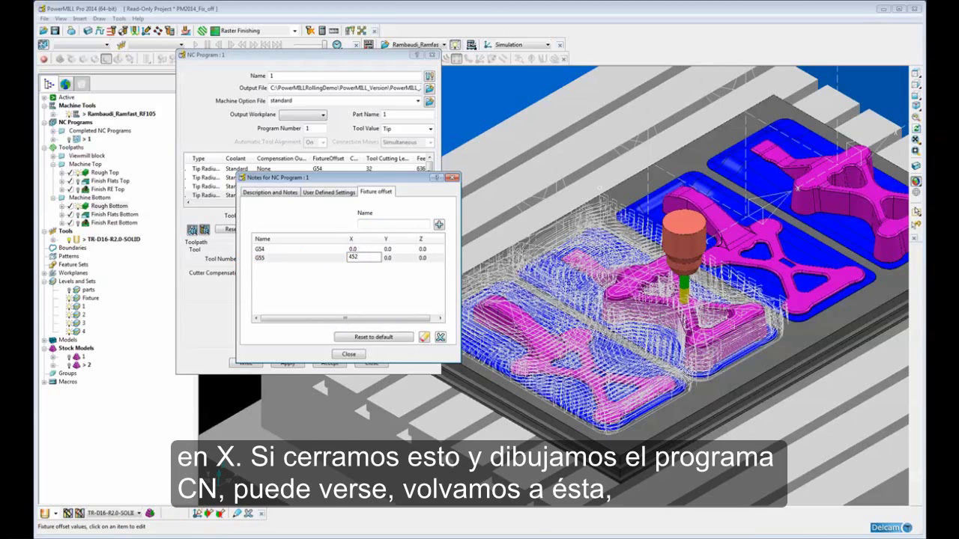
{"action": "left_click", "coordinate": [349, 354]}
{"action": "left_click", "coordinate": [68, 139]}
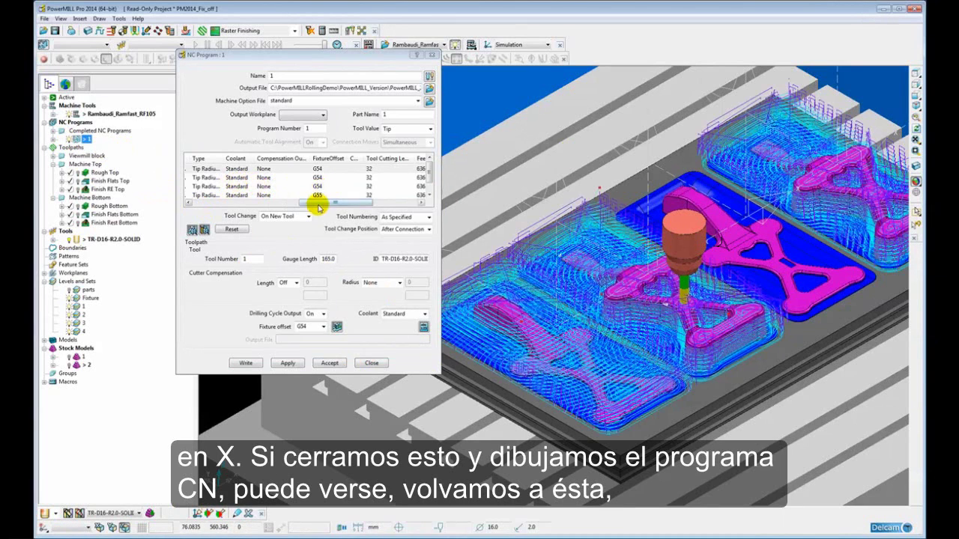
Step: Change the fixture offset of the second Rough Top toolpath, third in the list, to G55
{"action": "left_click_drag", "start_coordinate": [319, 203], "coordinate": [296, 202]}
{"action": "left_click", "coordinate": [226, 186]}
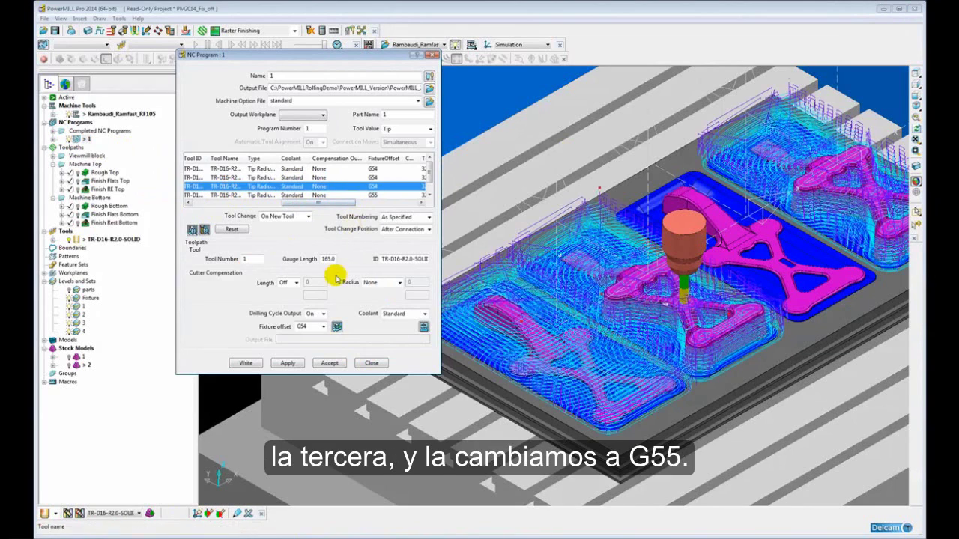
{"action": "left_click", "coordinate": [321, 327]}
{"action": "left_click", "coordinate": [309, 350]}
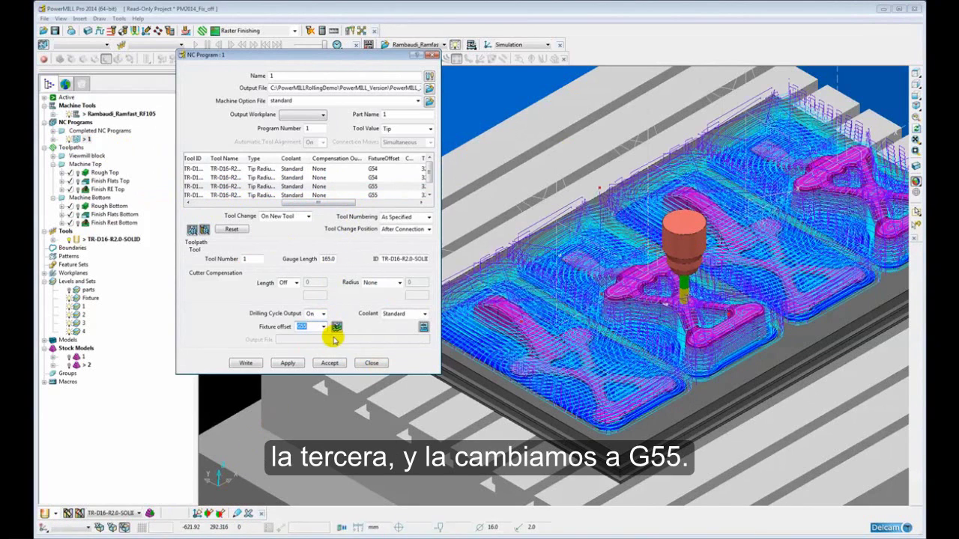
Step: Examine the drawn toolpaths over all four impressions and review the G55 values in the fixture offset list
{"action": "middle_click_drag", "start_coordinate": [664, 296], "coordinate": [669, 317], "text": "ctrl"}
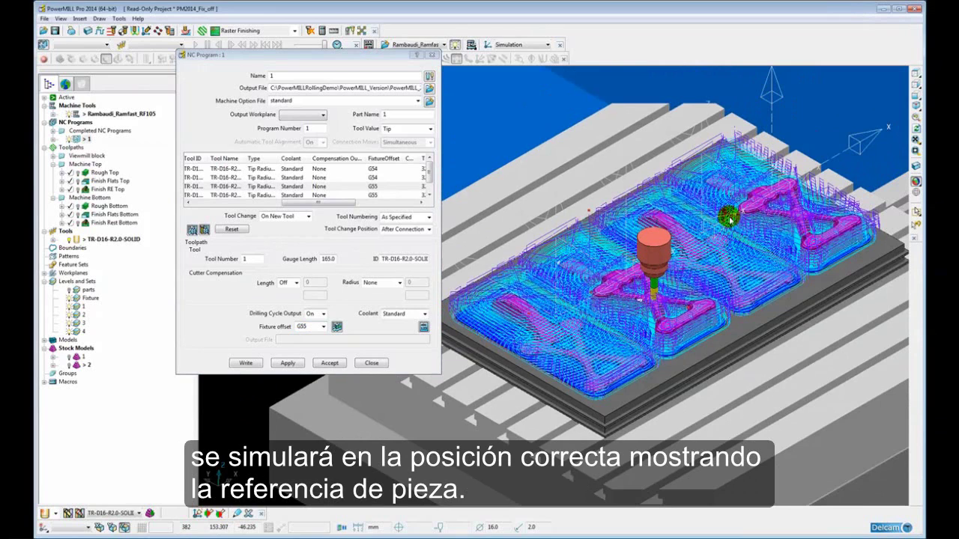
{"action": "left_click", "coordinate": [337, 328]}
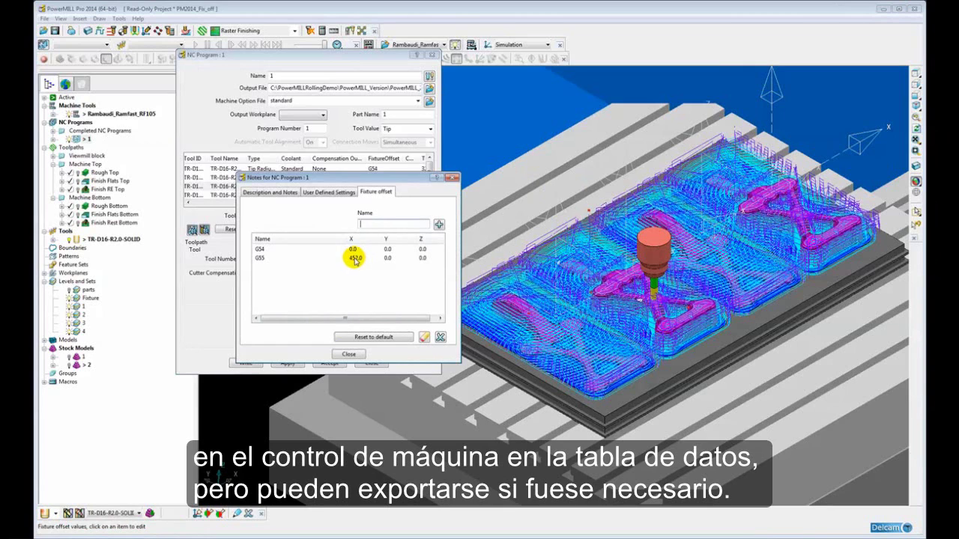
{"action": "left_click", "coordinate": [356, 258]}
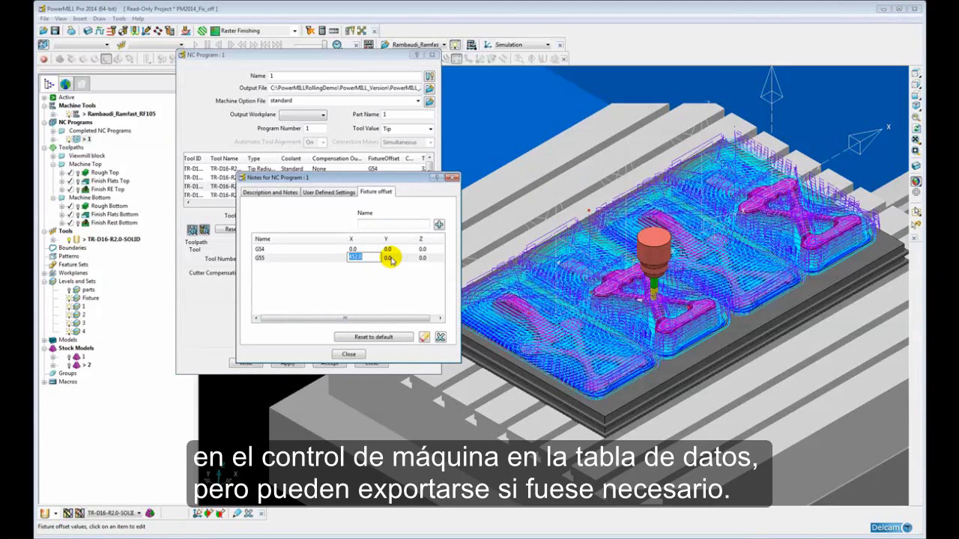
{"action": "left_click", "coordinate": [349, 354]}
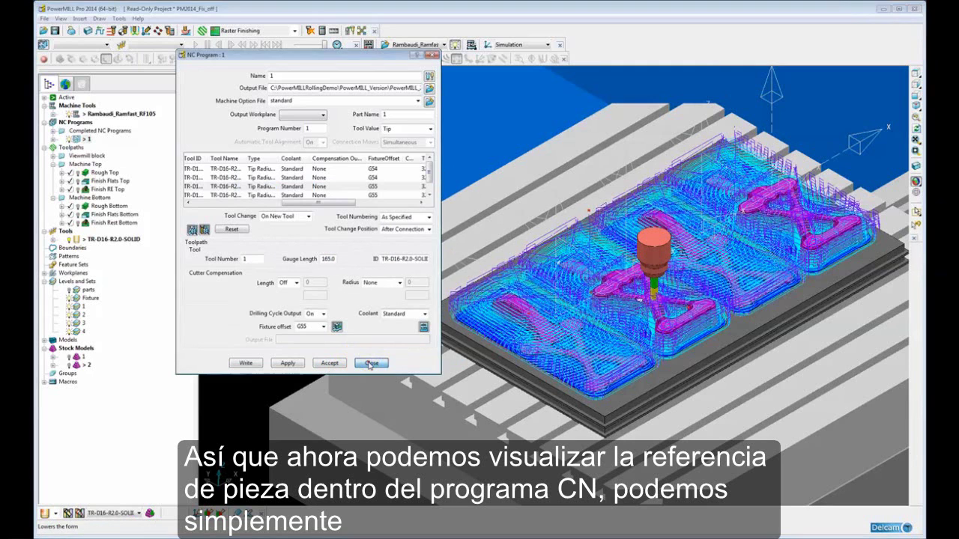
Step: Close the NC program form and run the machine simulation of NC program 1 with the whole table in view
{"action": "left_click", "coordinate": [371, 364]}
{"action": "scroll", "coordinate": [629, 292], "scroll_direction": "down", "scroll_amount": 3}
{"action": "middle_click_drag", "start_coordinate": [654, 320], "coordinate": [552, 308], "text": "shift"}
{"action": "scroll", "coordinate": [544, 227], "scroll_direction": "up", "scroll_amount": 1}
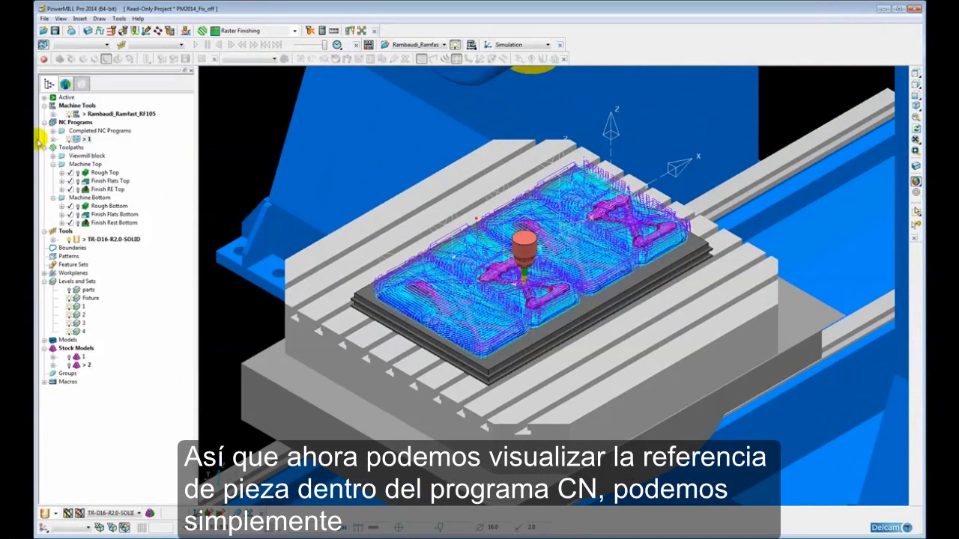
{"action": "left_click", "coordinate": [71, 44]}
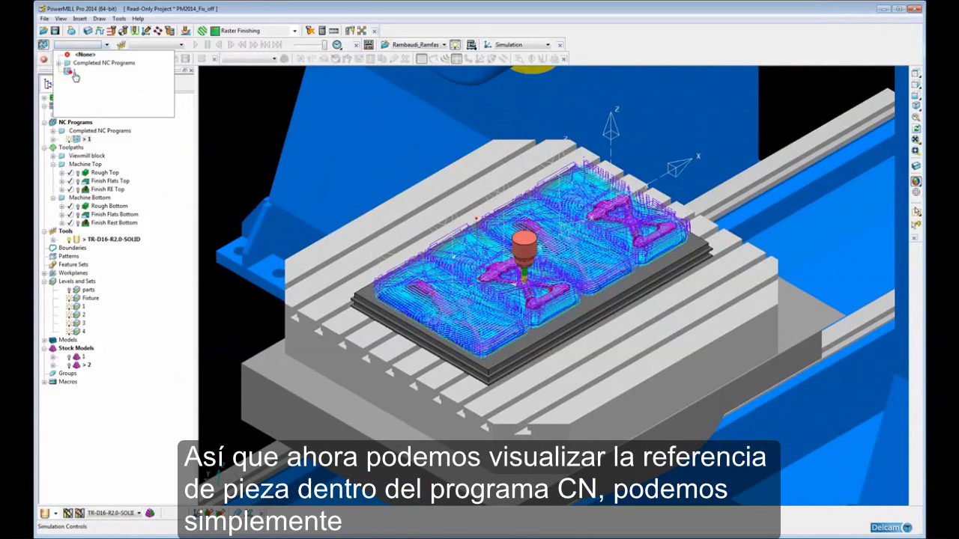
{"action": "left_click", "coordinate": [132, 71]}
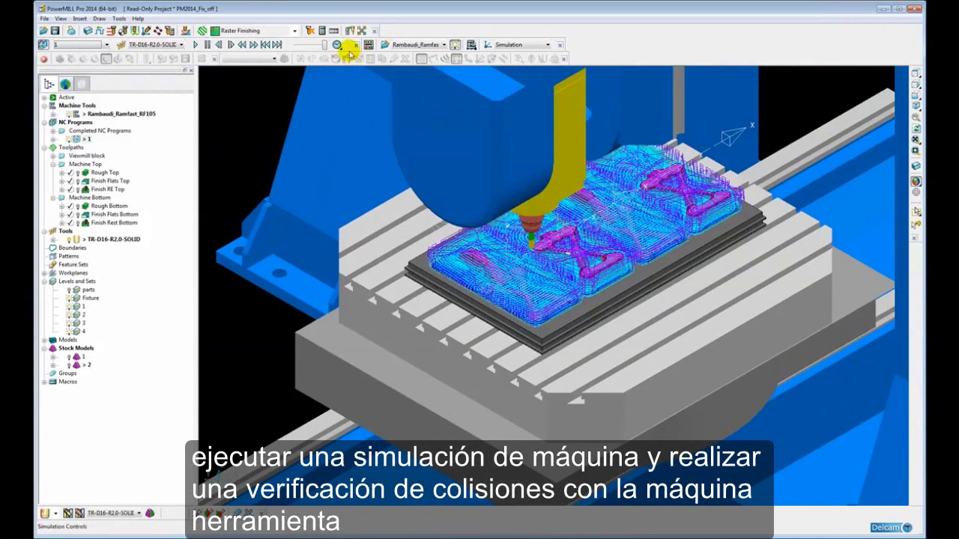
{"action": "left_click", "coordinate": [196, 45]}
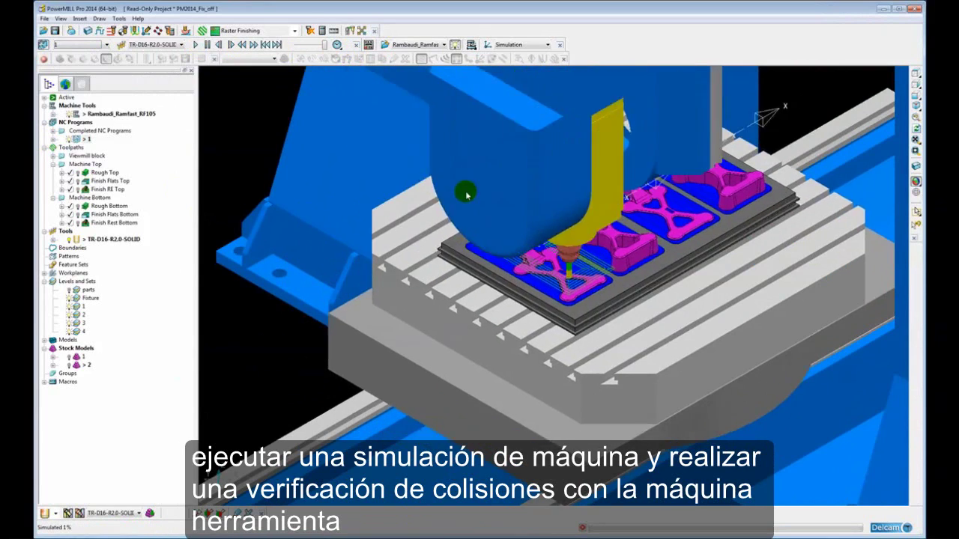